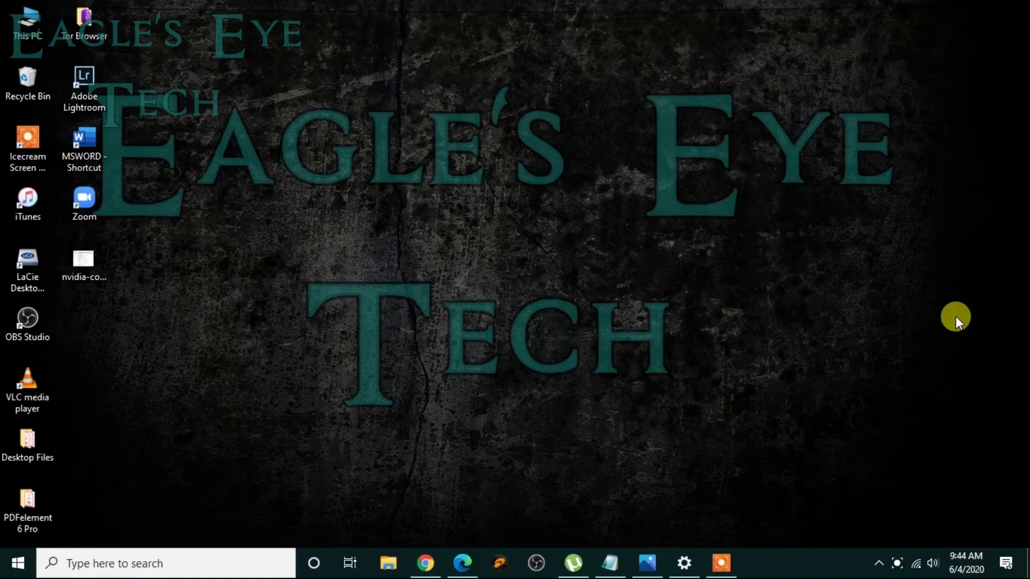
Step: Launch OBS Studio from the taskbar and bring up its Settings dialog
left_click(545, 561)
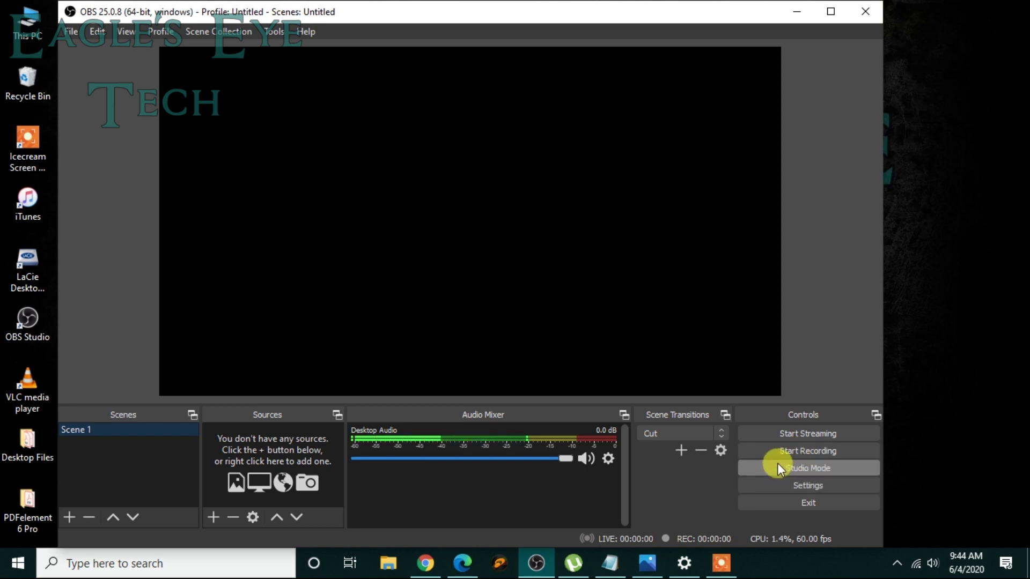
left_click(757, 489)
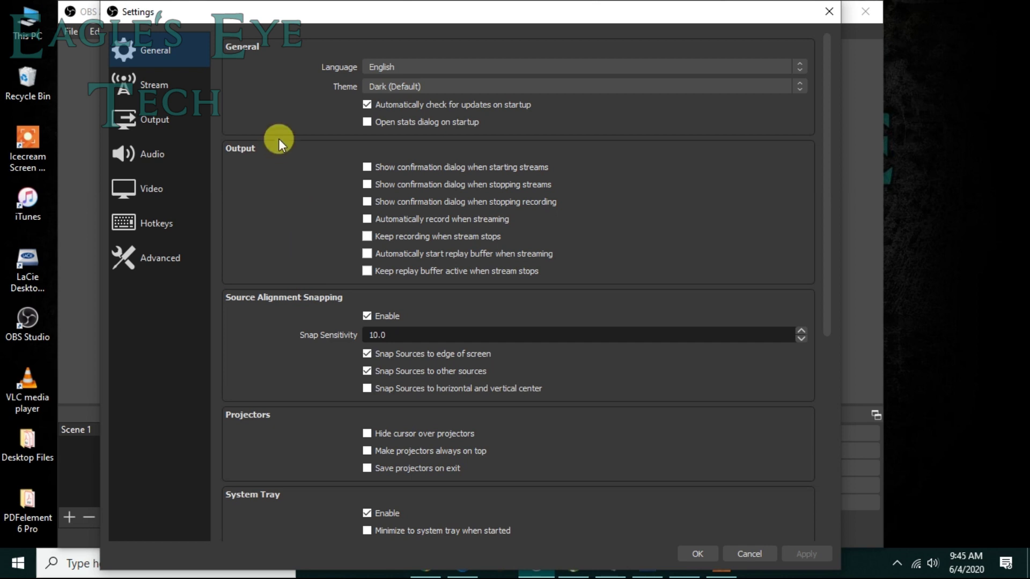
Step: On the Output page, keep Simple mode and leave Video Bitrate at 1000 Kbps after testing 950
left_click(164, 120)
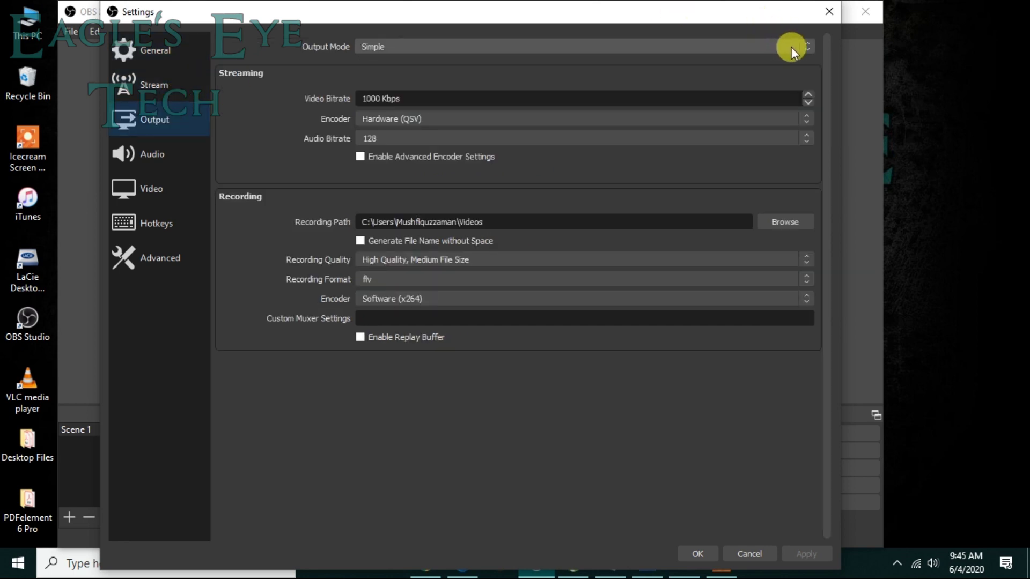
left_click(811, 45)
left_click(810, 46)
left_click(809, 105)
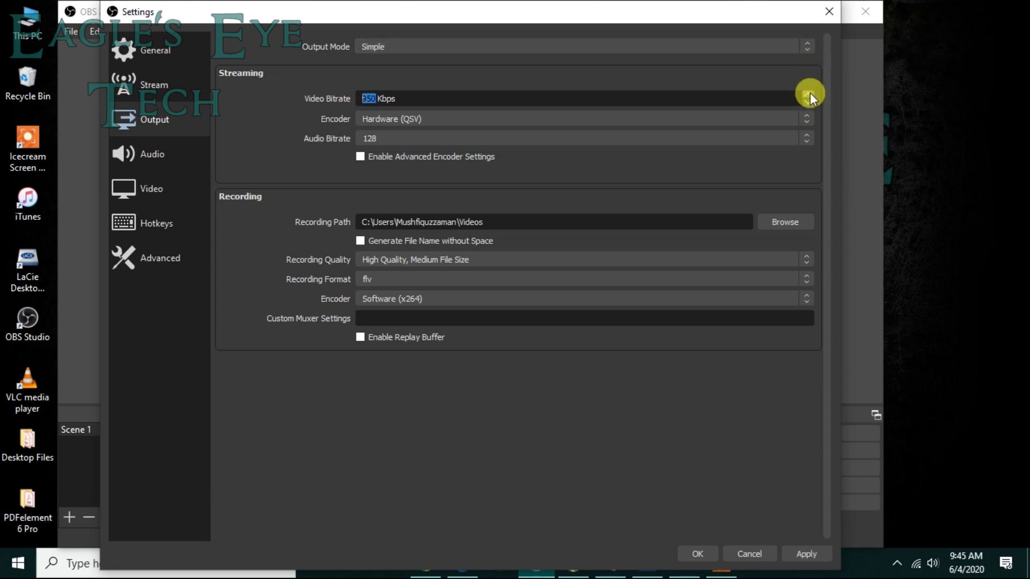
left_click(809, 95)
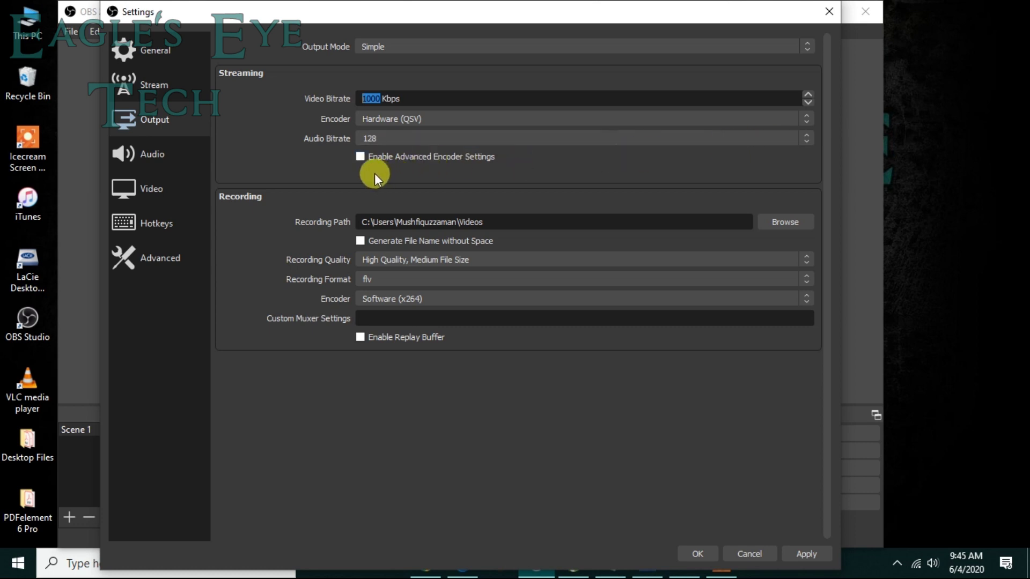
Step: Set the Recording Path to the Desktop folder
left_click(809, 221)
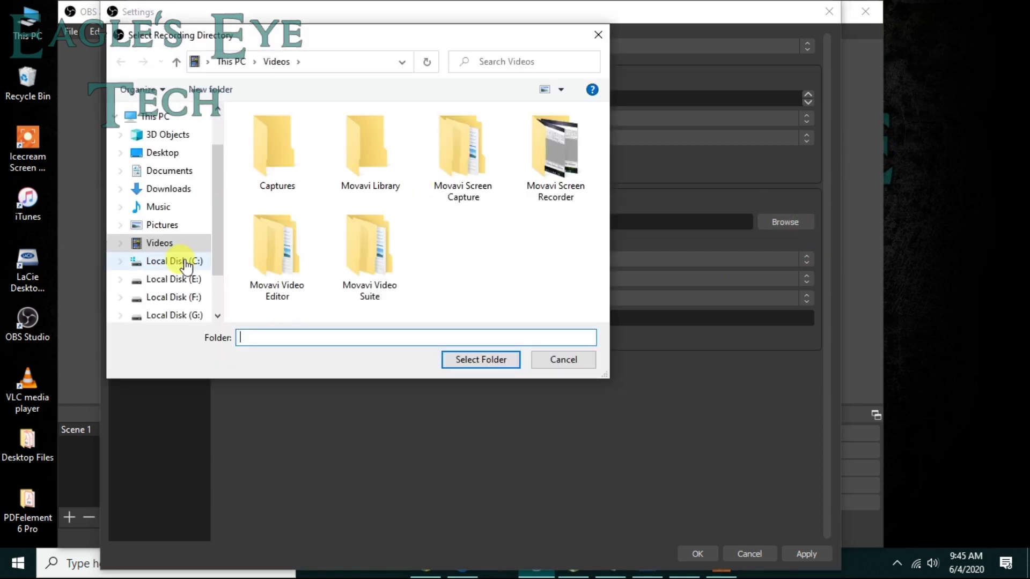
left_click(163, 154)
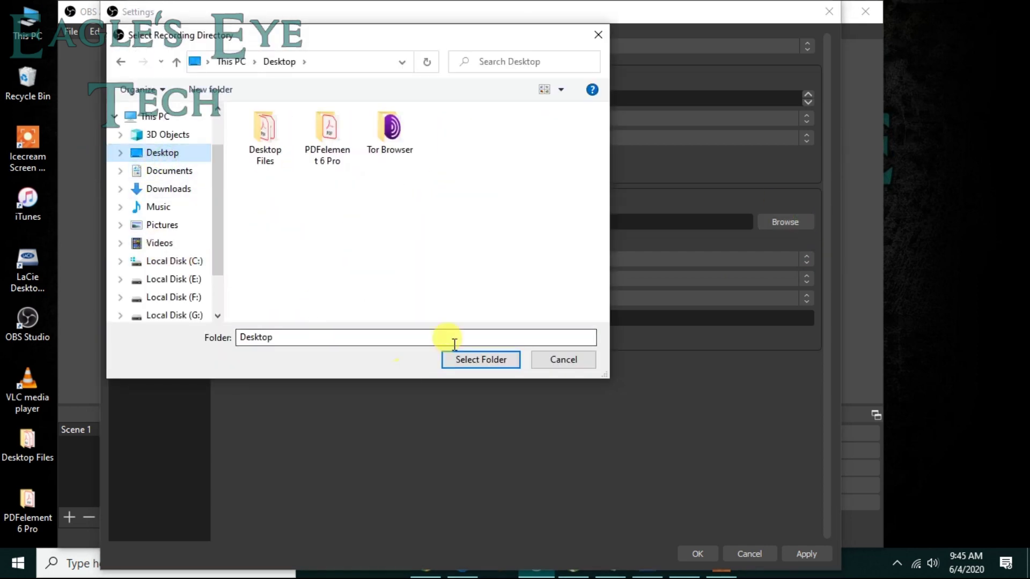
left_click(482, 358)
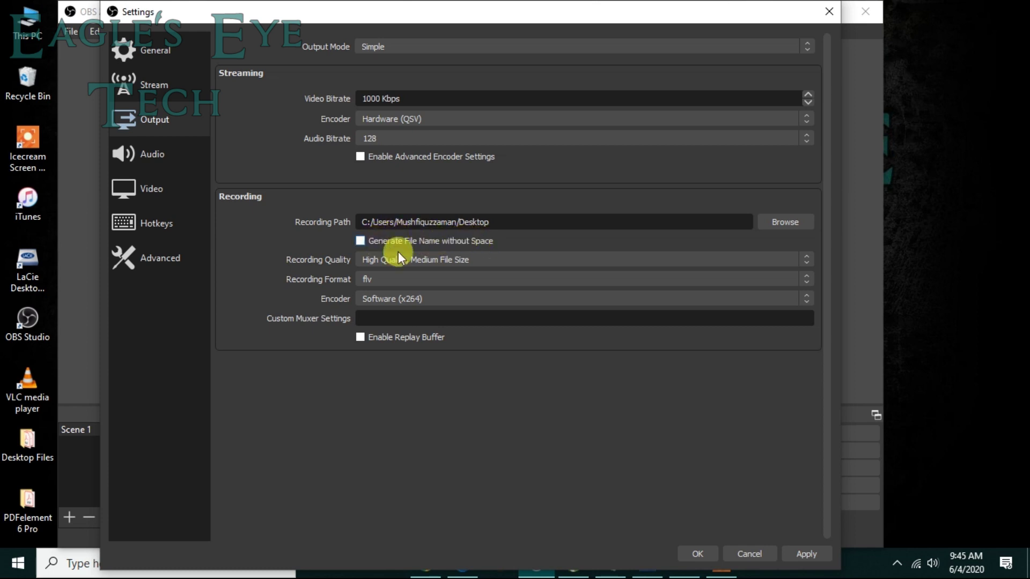
left_click(804, 260)
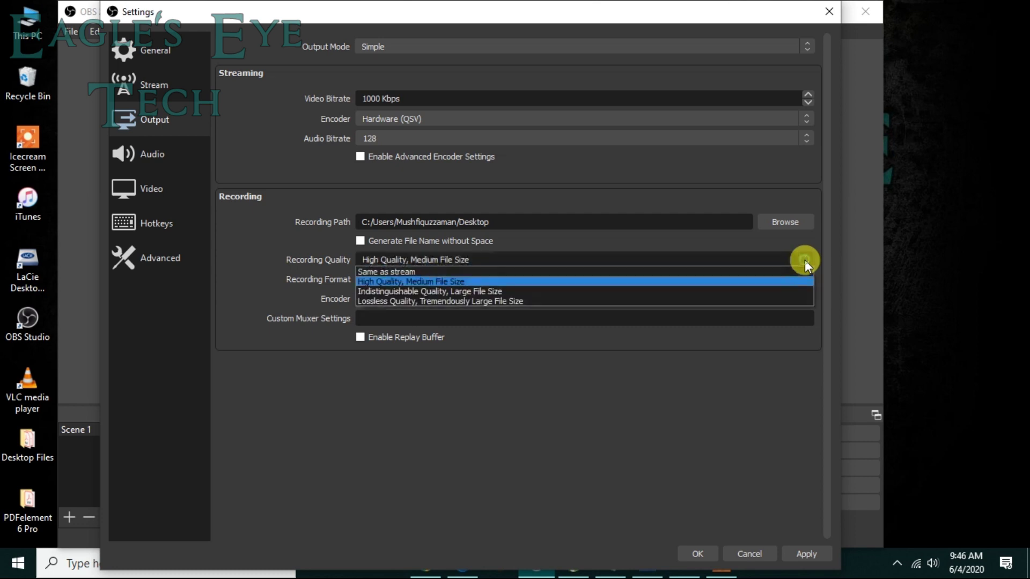
Step: Keep Recording Quality at High Quality, Medium File Size and review the Recording Format choices
left_click(429, 281)
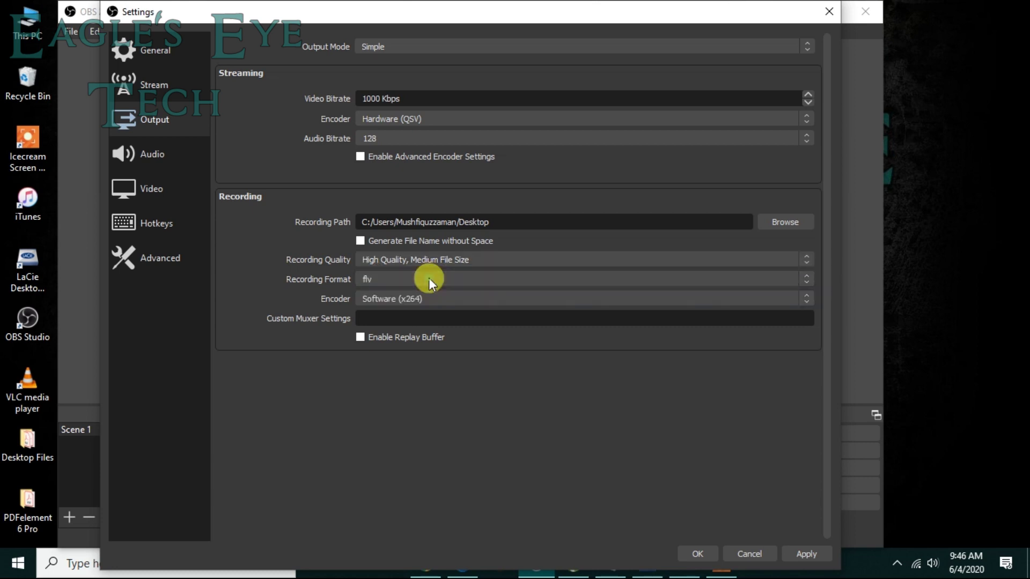
left_click(806, 282)
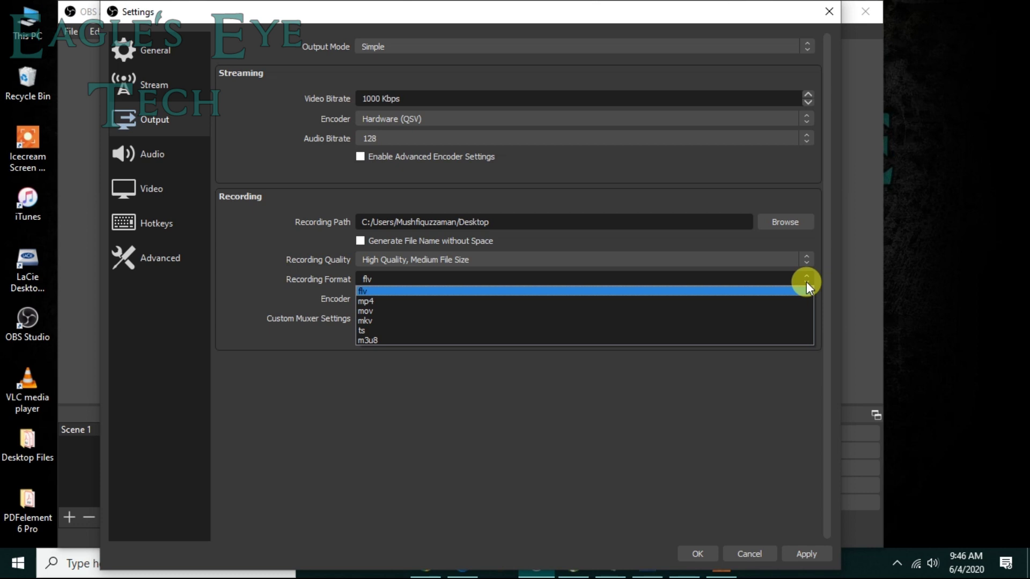
Step: Try mp4 as the recording format, then revert to flv with Recording Quality unchanged
left_click(376, 301)
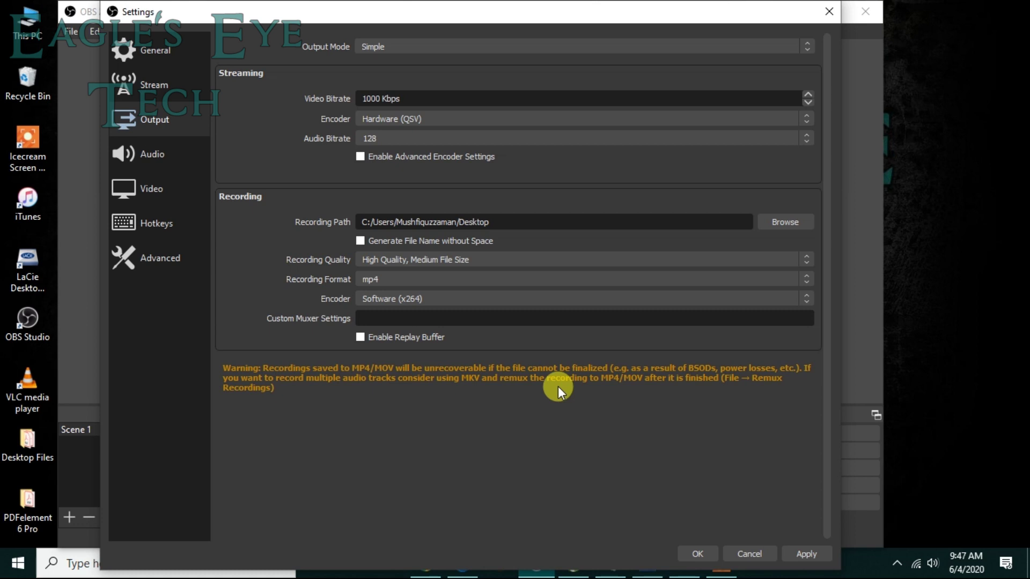
left_click(804, 277)
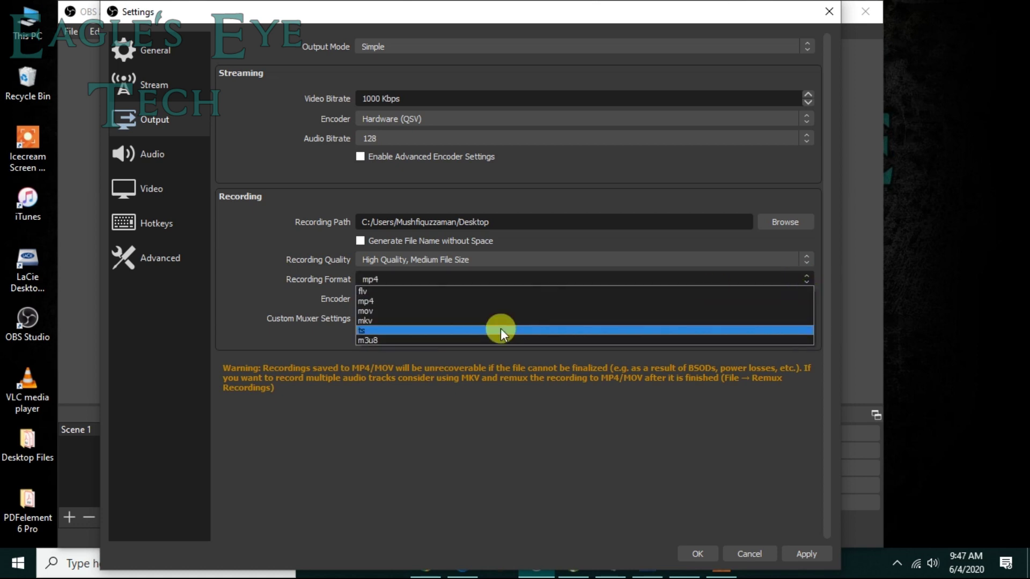
left_click(370, 292)
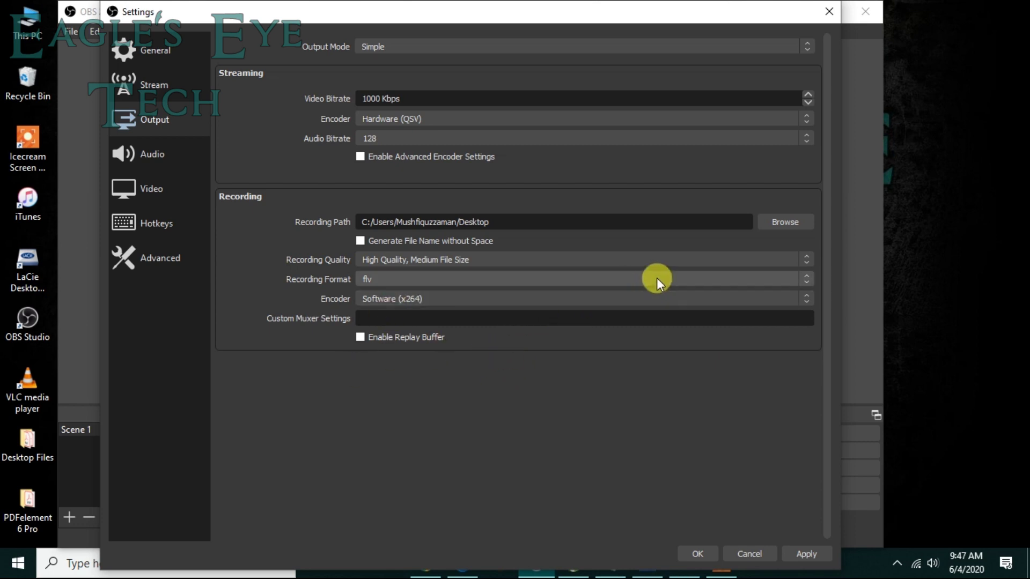
left_click(758, 254)
left_click(757, 255)
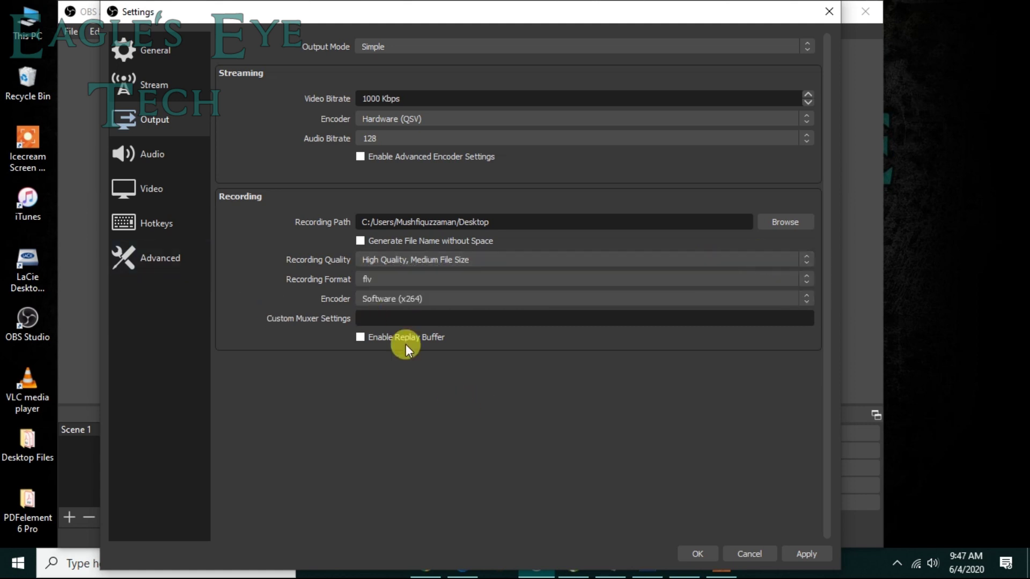
left_click(802, 289)
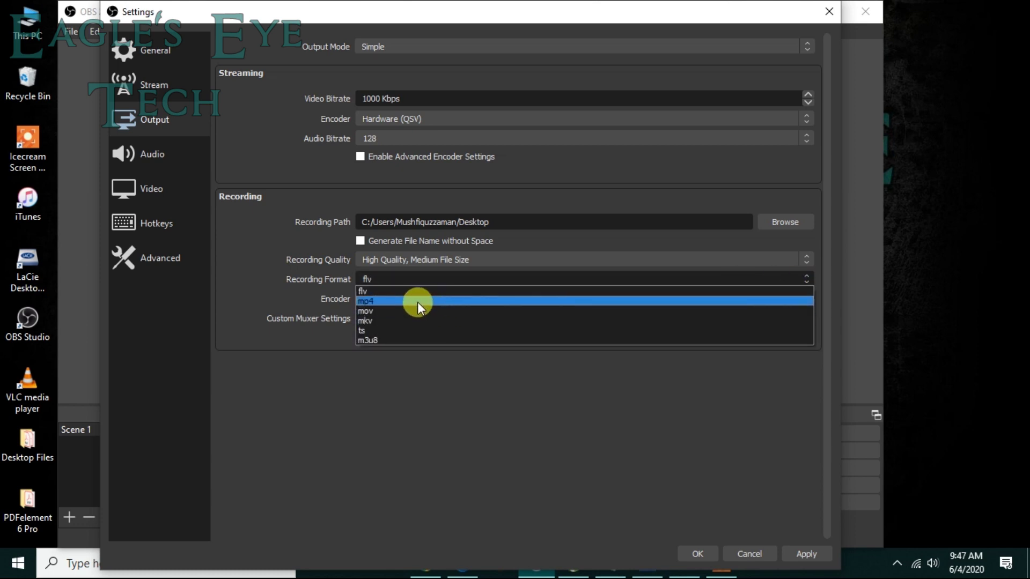
left_click(511, 400)
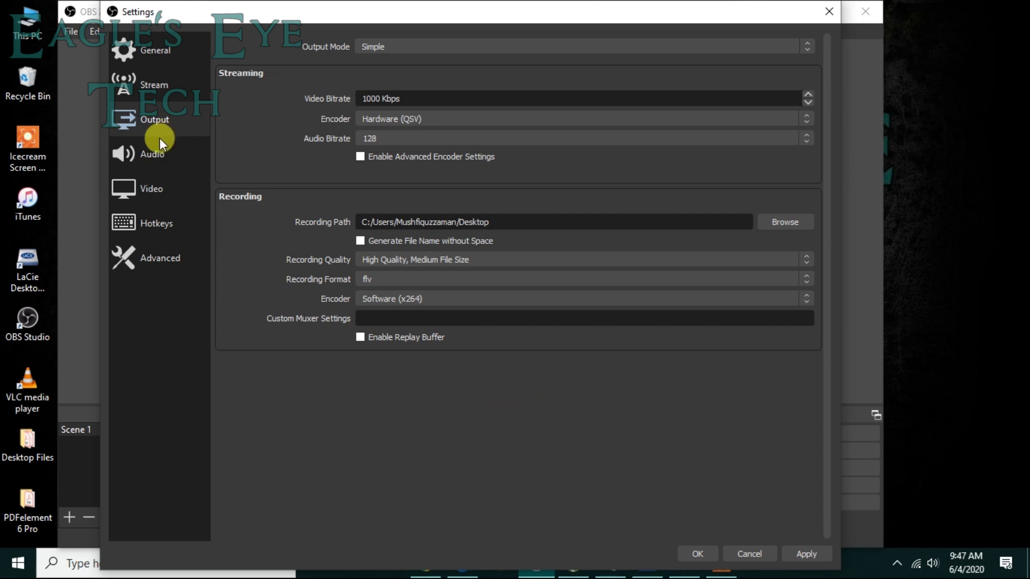
Step: On the Audio page, leave the Sample Rate at 44.1 kHz
left_click(155, 154)
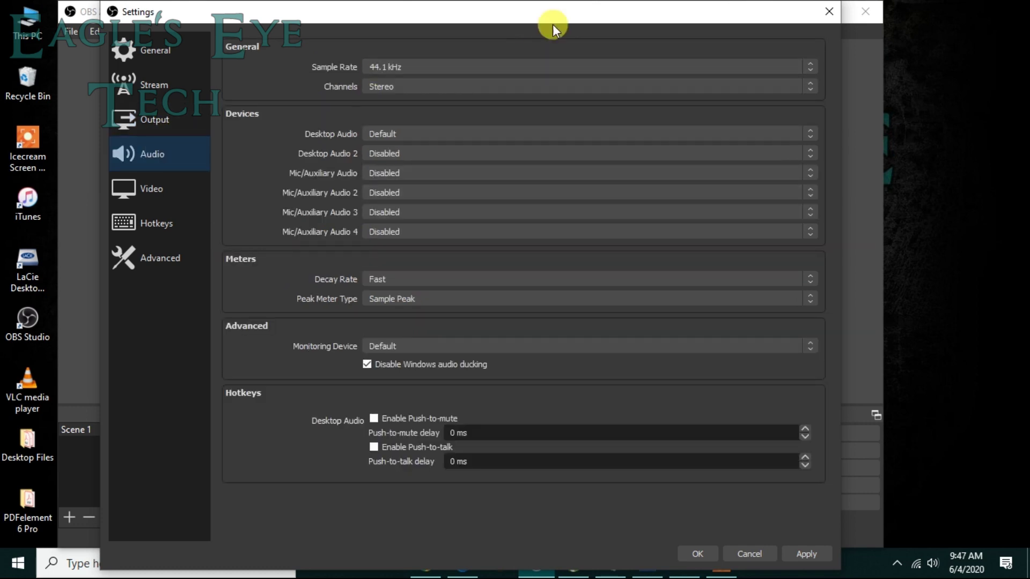
left_click(809, 72)
left_click(808, 72)
Step: Keep 1280x720 base and output resolutions at 60 FPS, then apply and close Settings
left_click(160, 187)
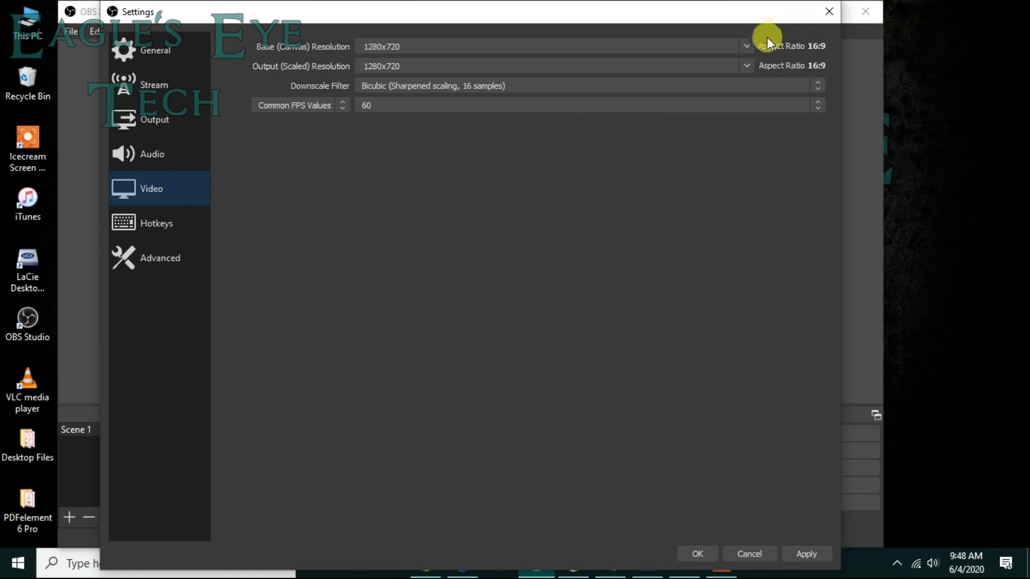
left_click(745, 47)
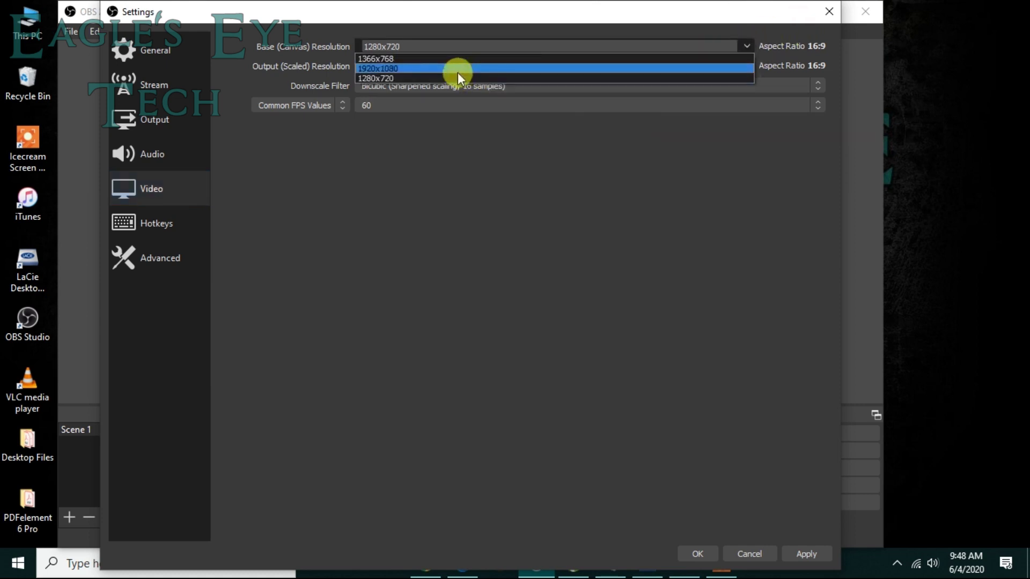
left_click(482, 105)
left_click(445, 206)
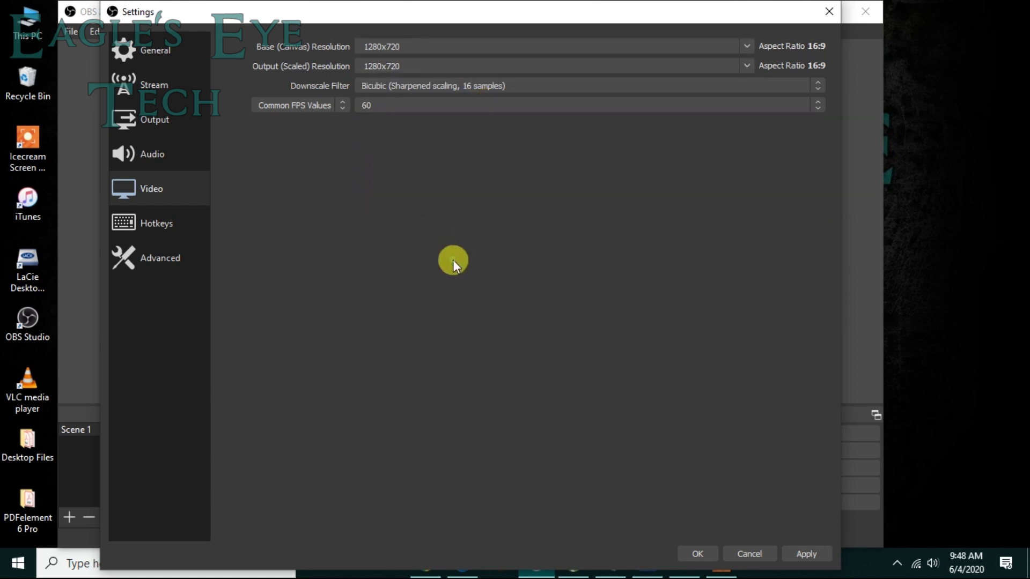
left_click(749, 65)
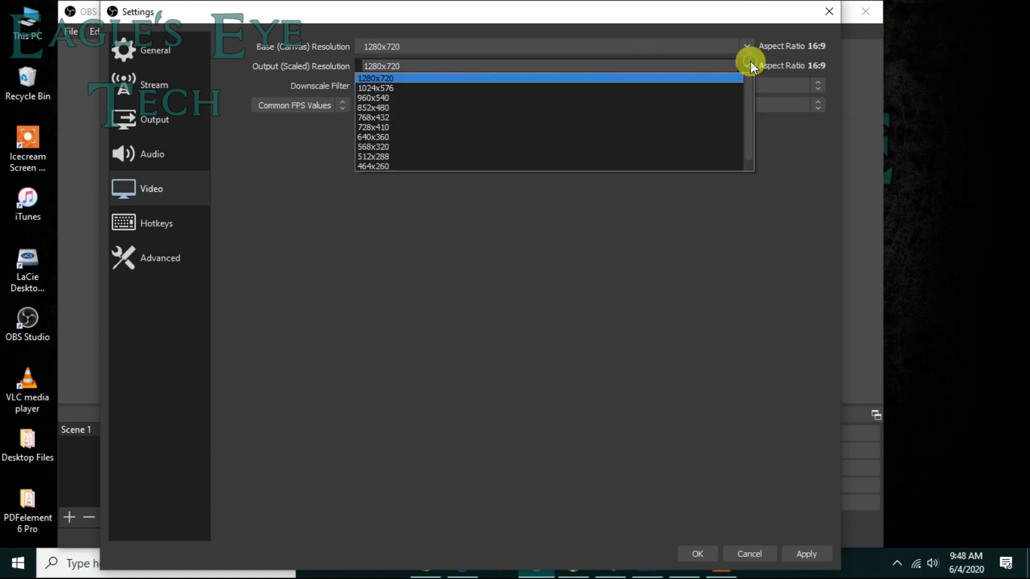
left_click(514, 299)
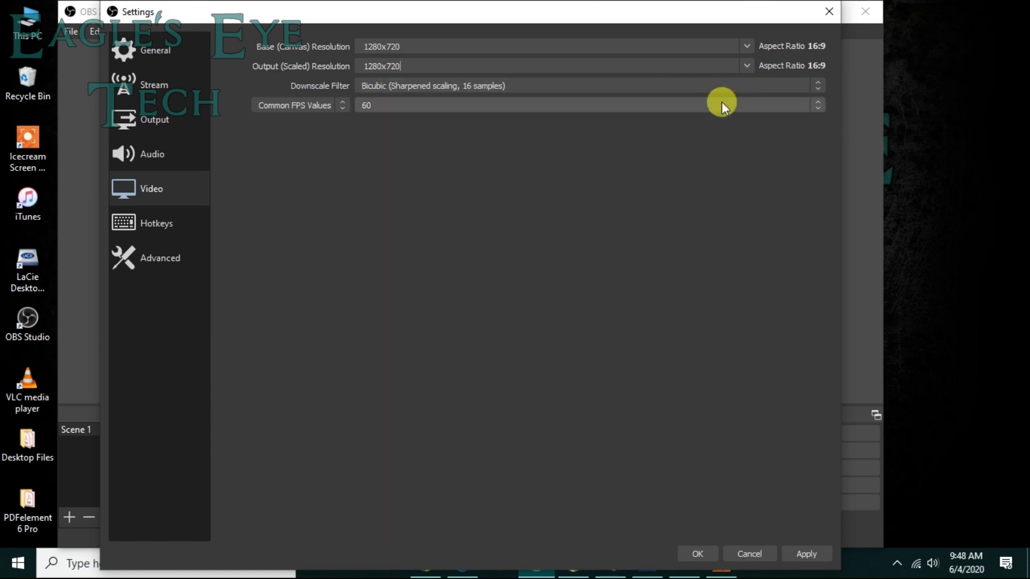
left_click(812, 103)
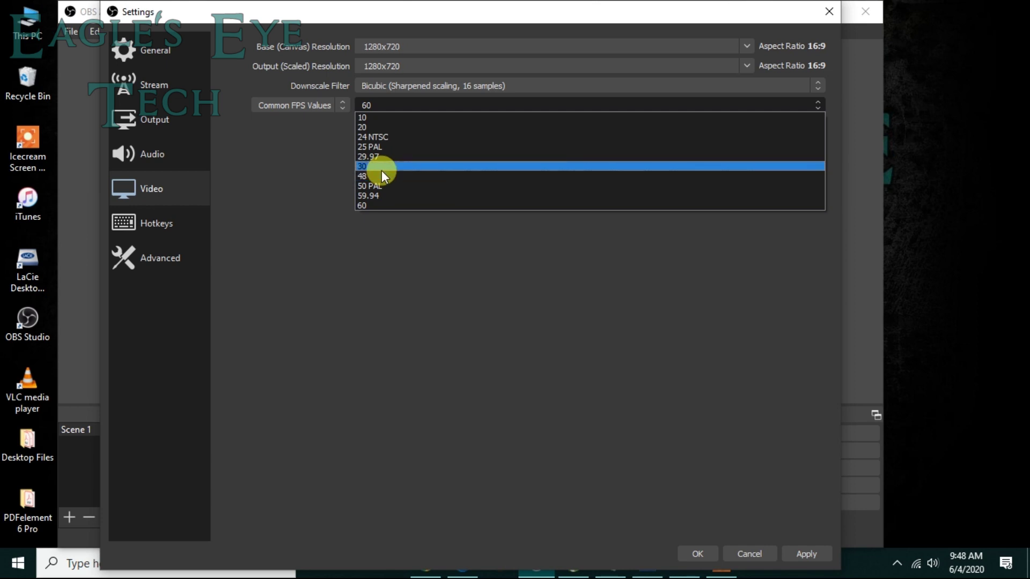
left_click(357, 254)
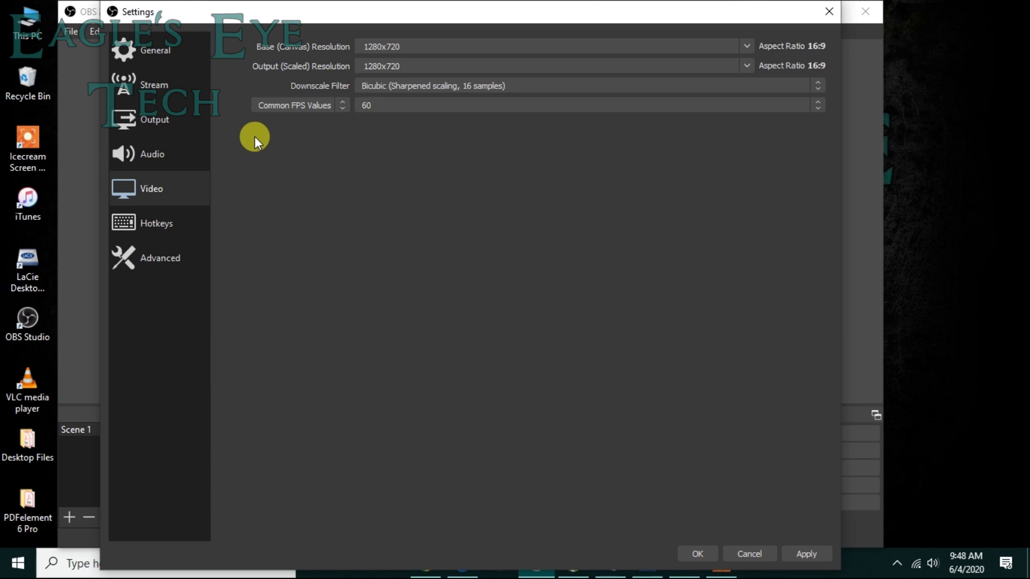
left_click(825, 553)
left_click(692, 554)
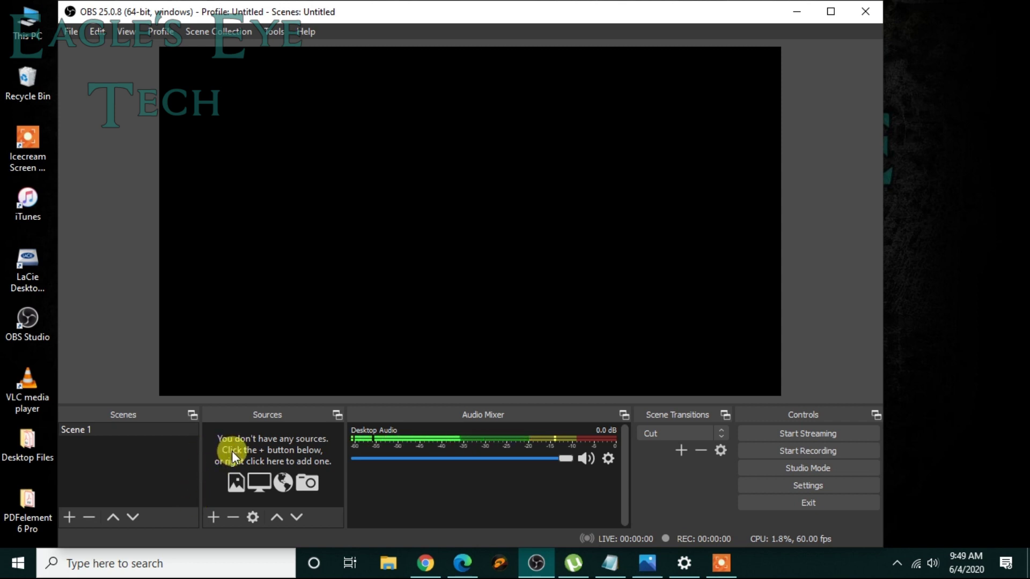
Step: Bring up the Add Source menu for Scene 1
left_click(213, 517)
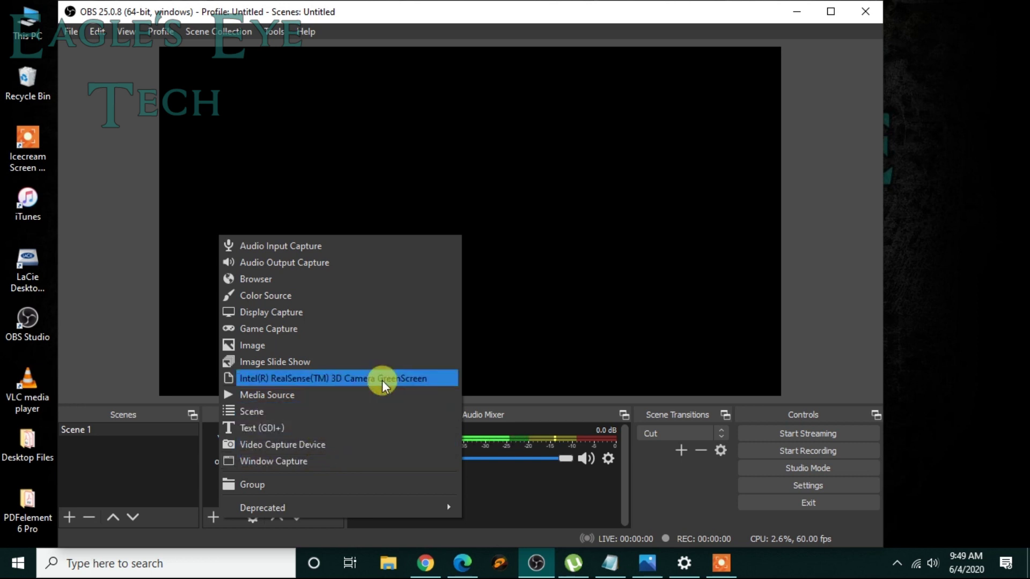
Step: Create a Display Capture source for Display 1 (1366x768) and accept its properties
left_click(287, 312)
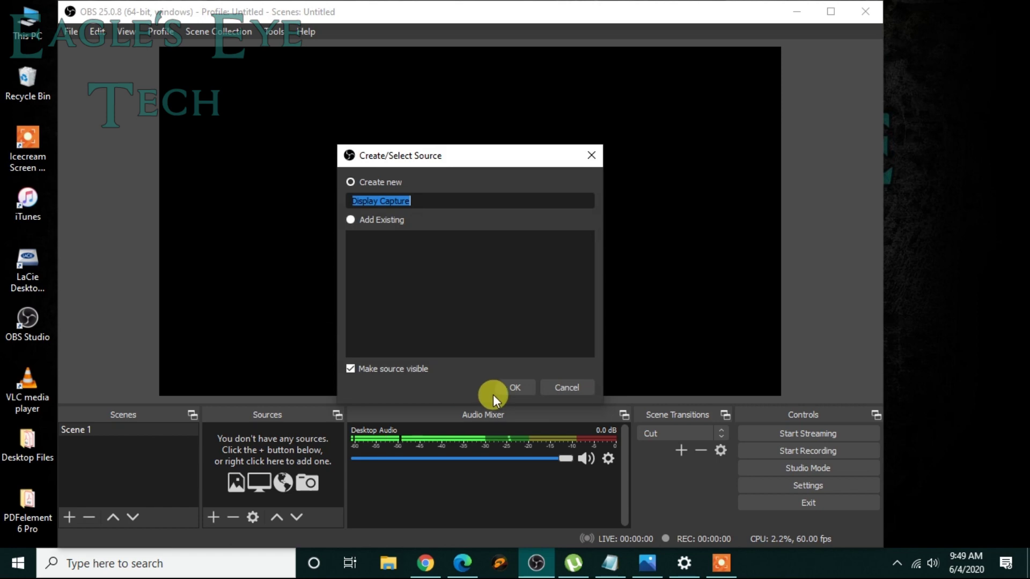
left_click(514, 393)
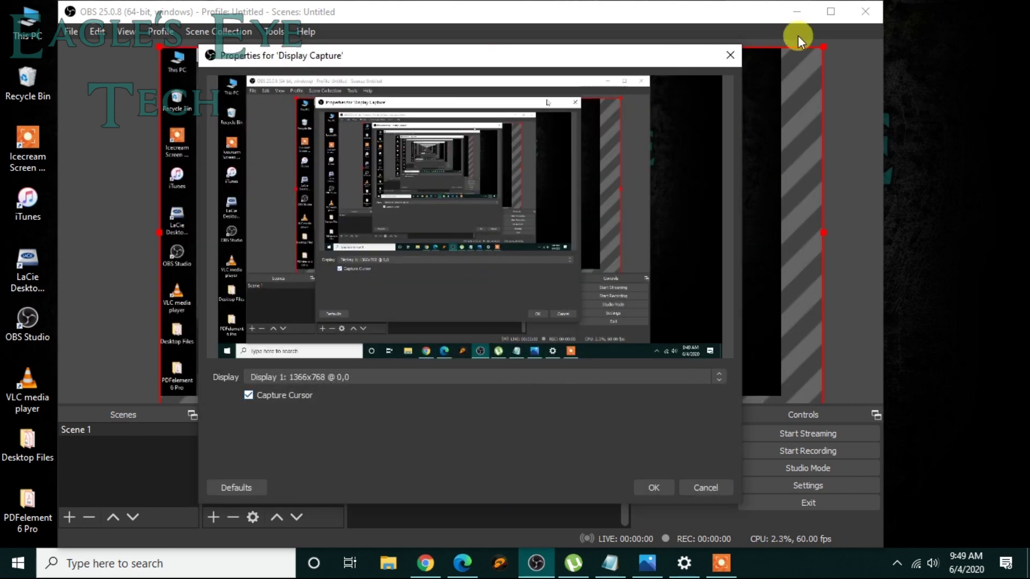
left_click(799, 20)
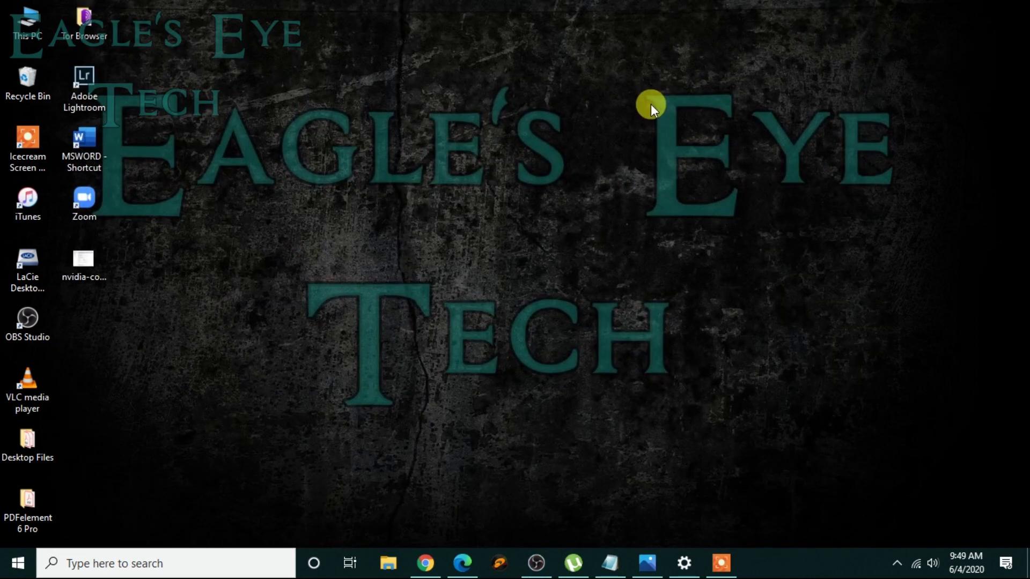
left_click(535, 564)
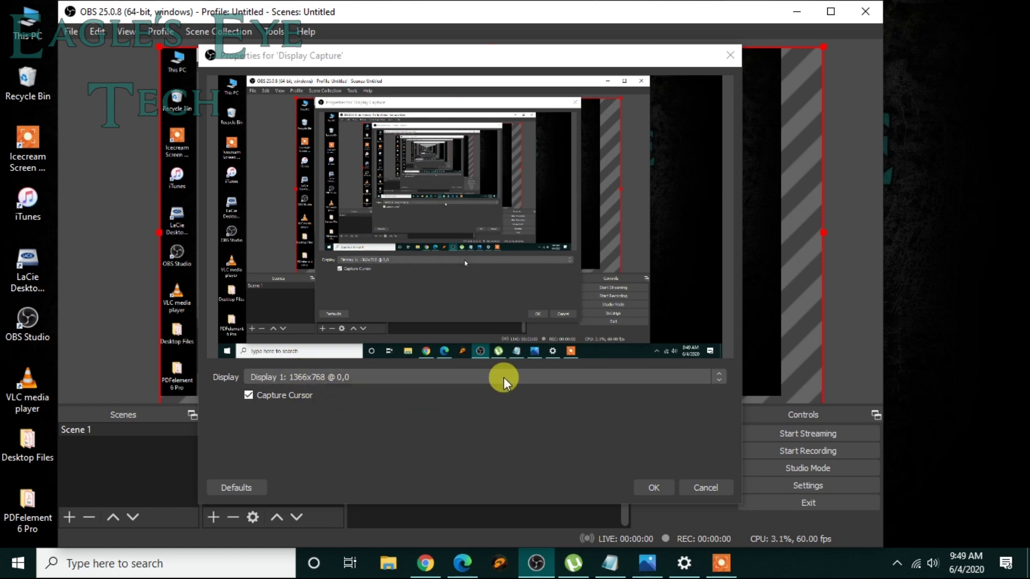
left_click(644, 486)
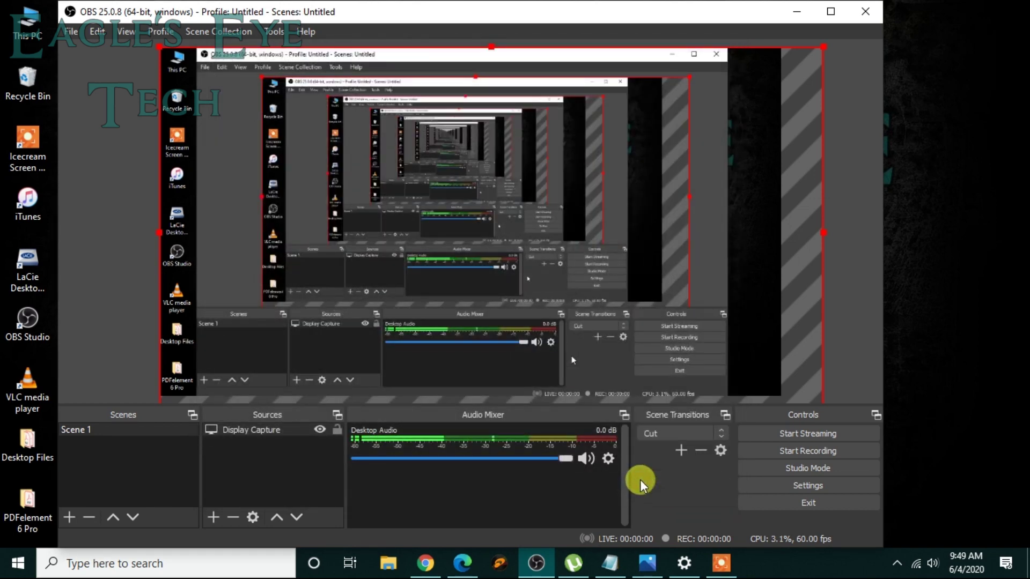
Step: Record a short test clip, pausing and resuming once before stopping
left_click(823, 455)
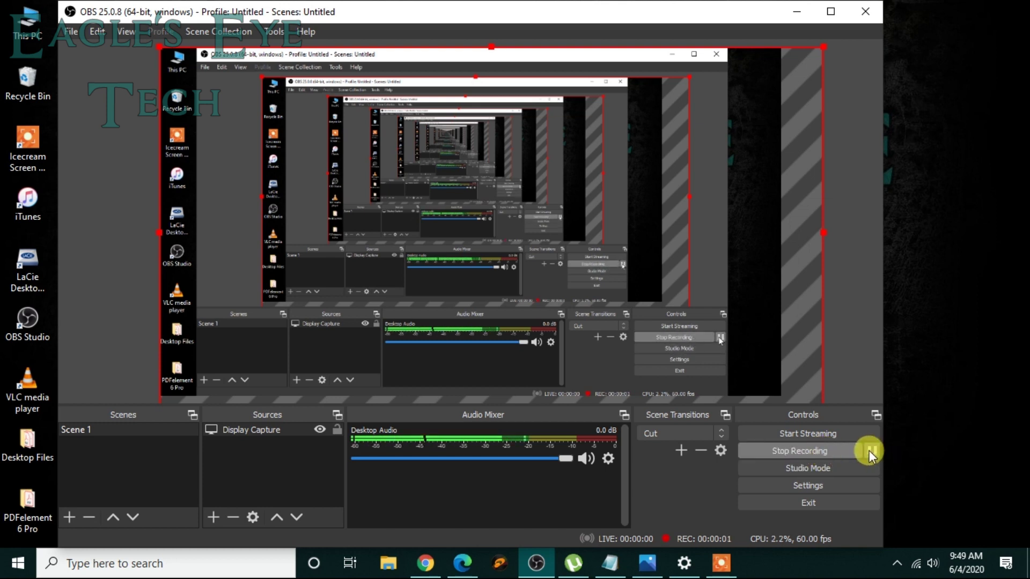
left_click(870, 450)
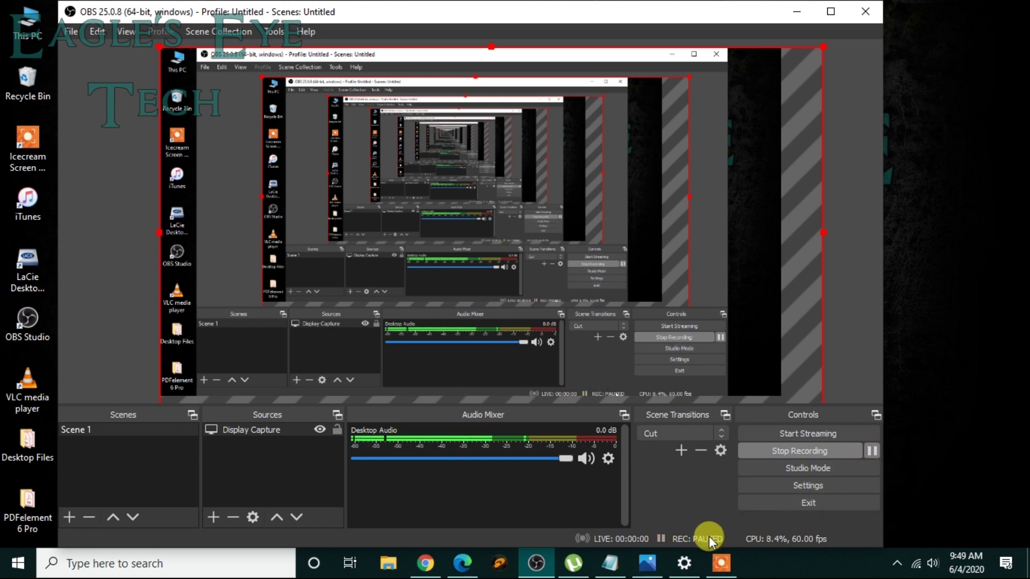
left_click(869, 451)
left_click(832, 454)
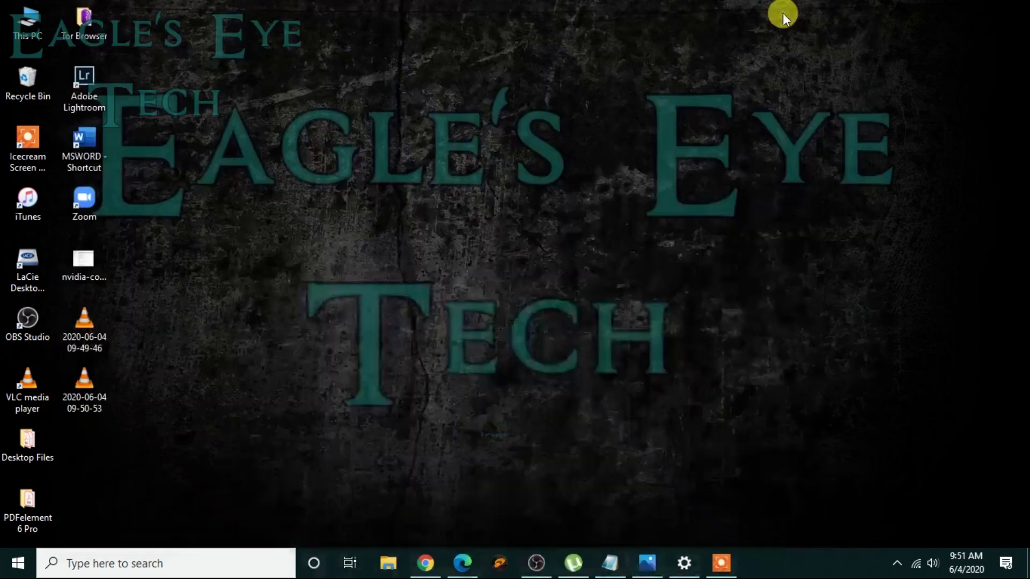
left_click(796, 11)
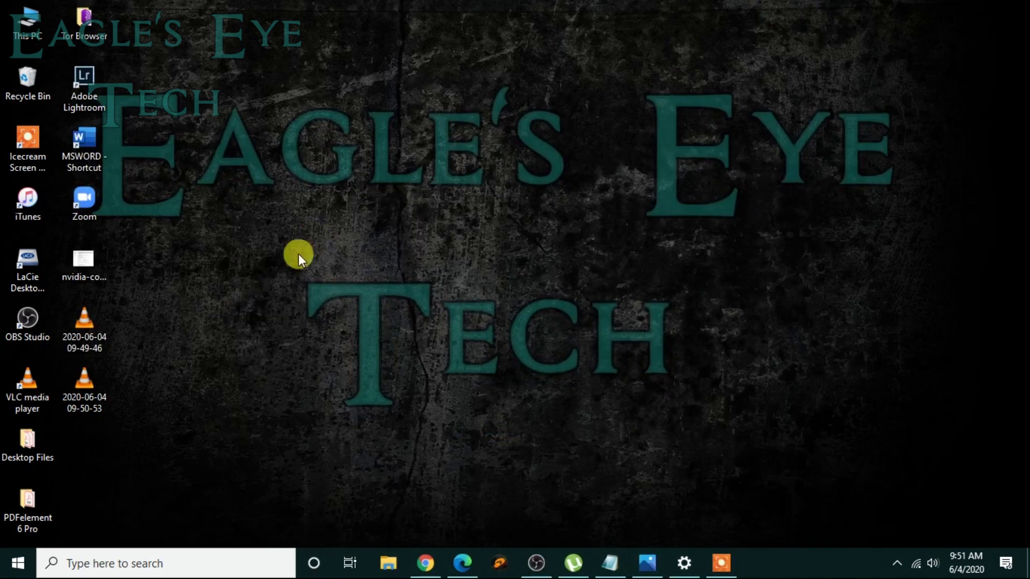
double_click(103, 395)
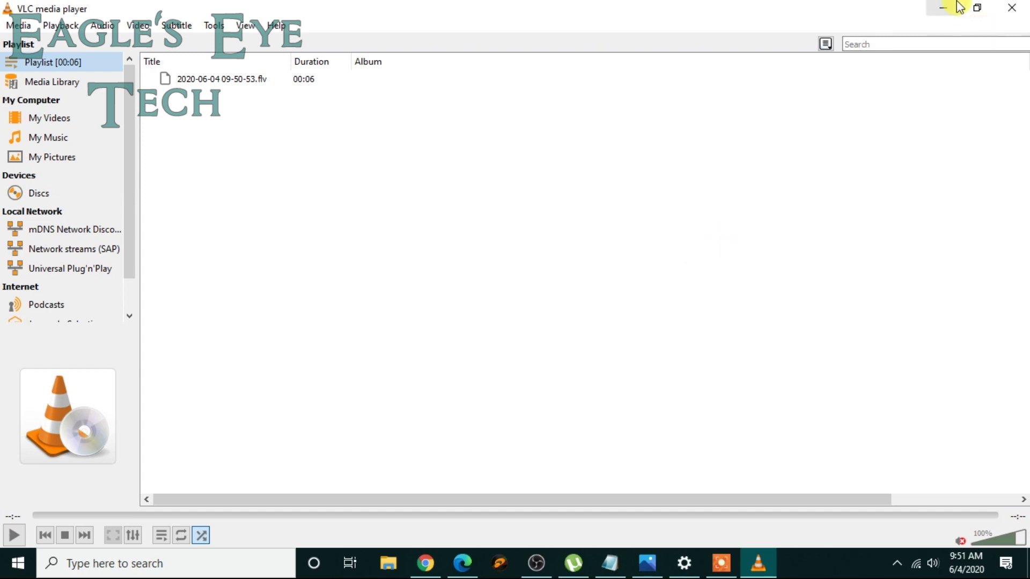
left_click(1012, 7)
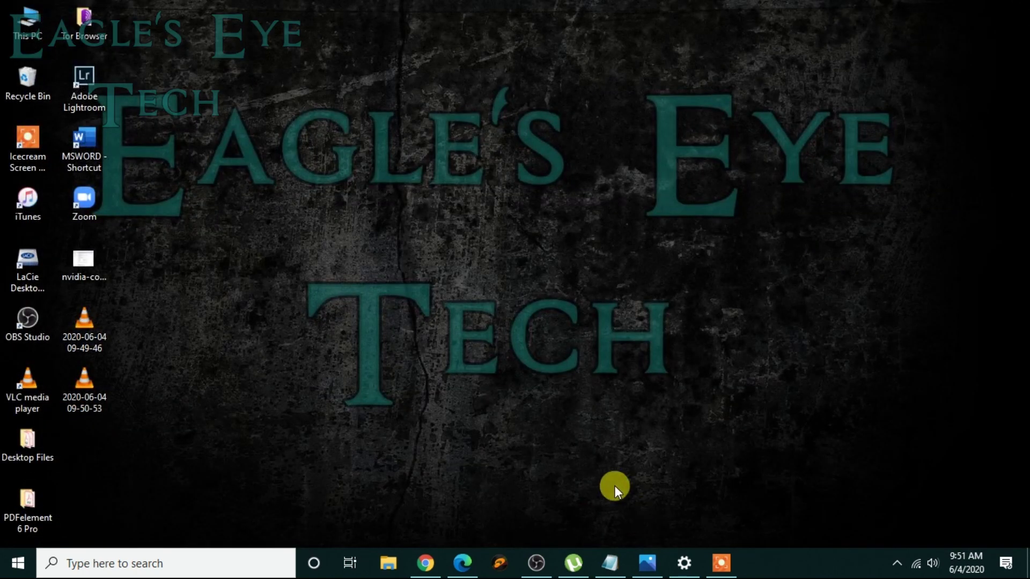
left_click(538, 563)
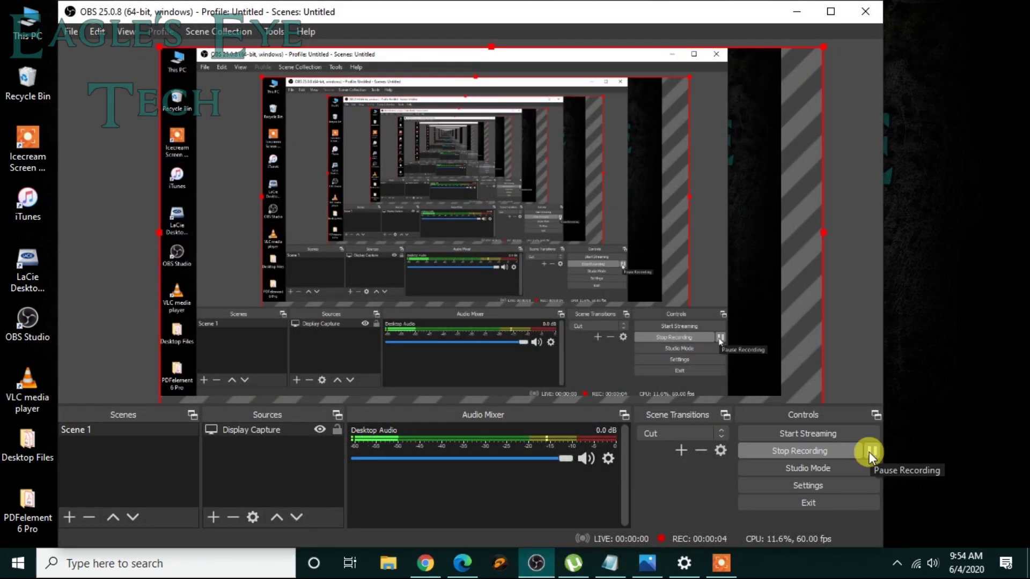
Step: Record a brief new clip, pausing it and then stopping the recording
left_click(870, 451)
left_click(844, 454)
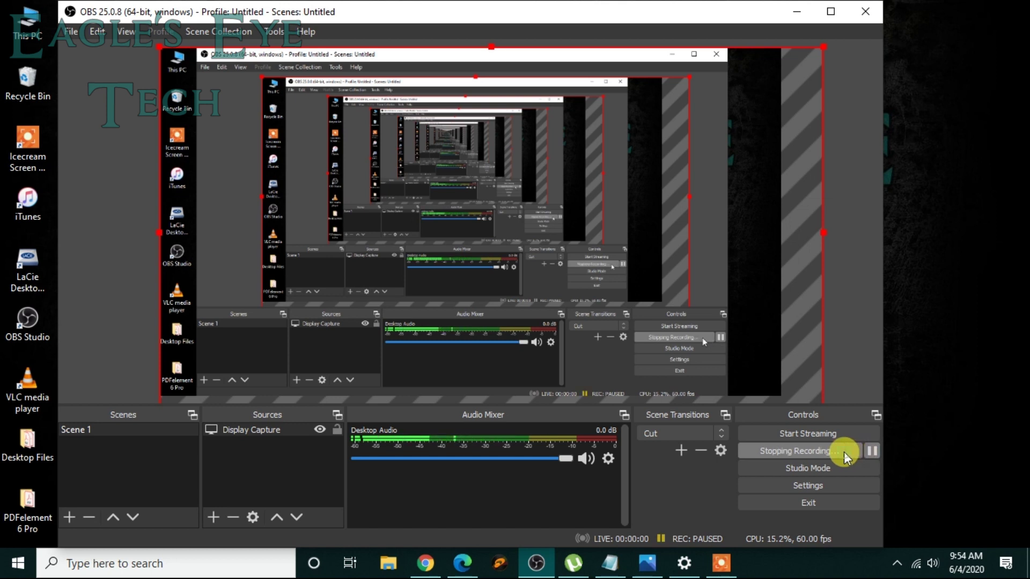